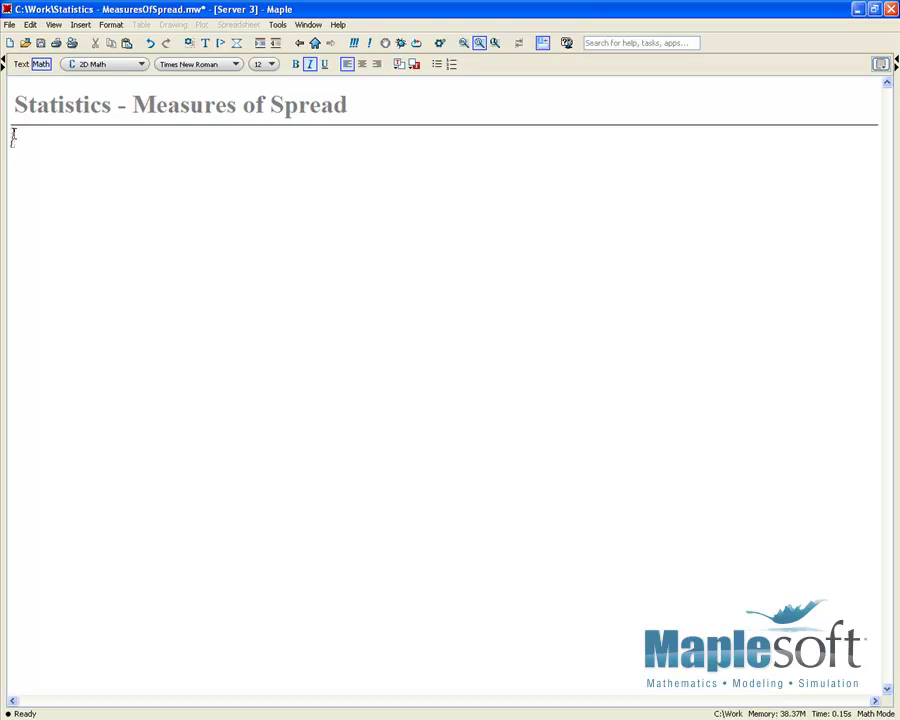
- Load Student:-Statistics and define Marks := [74, 64, 82, 53, 75, 80, 14, 75, 62, 72]
text(with(Stu)
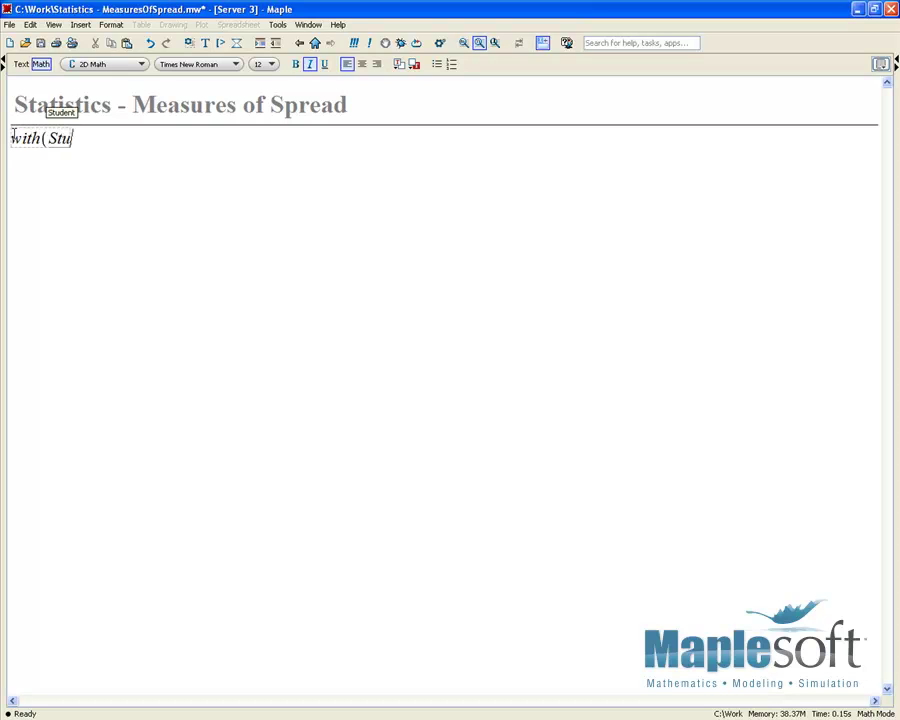
text(dent:-)
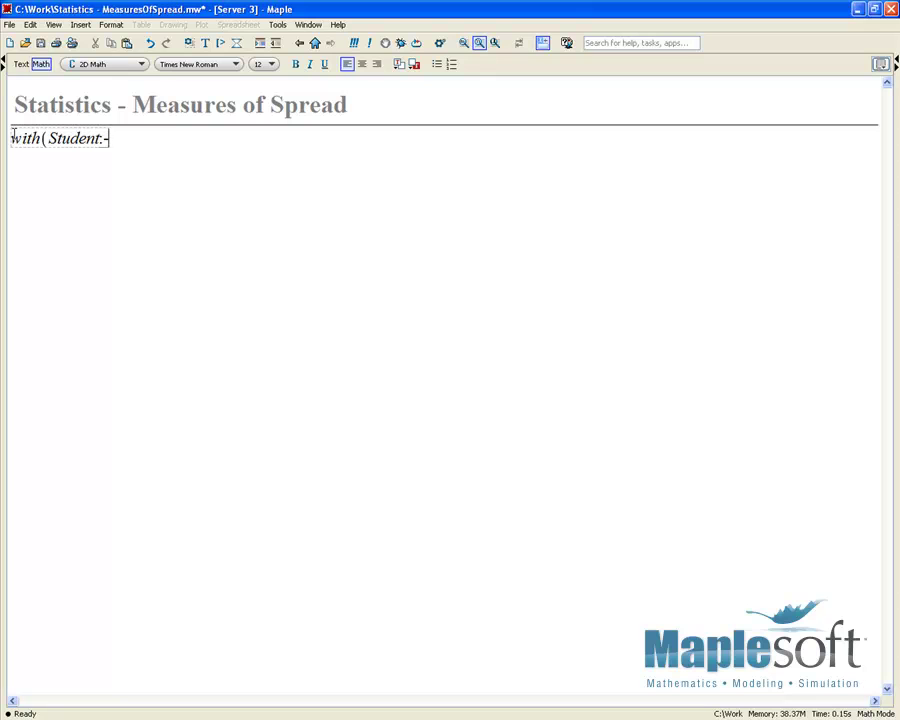
text(Statistics) )
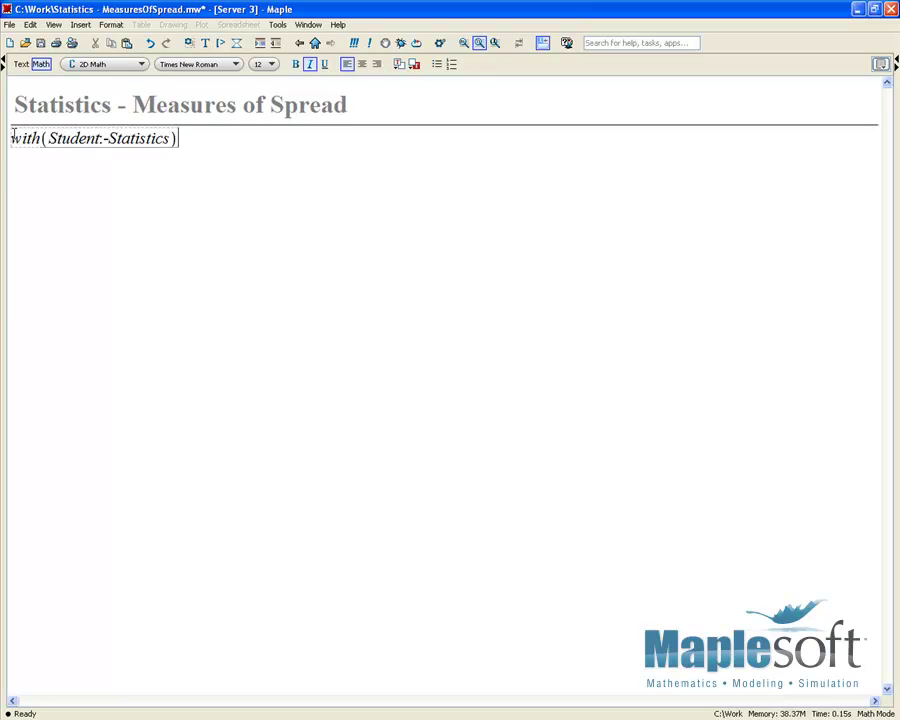
text(:)
key(Return)
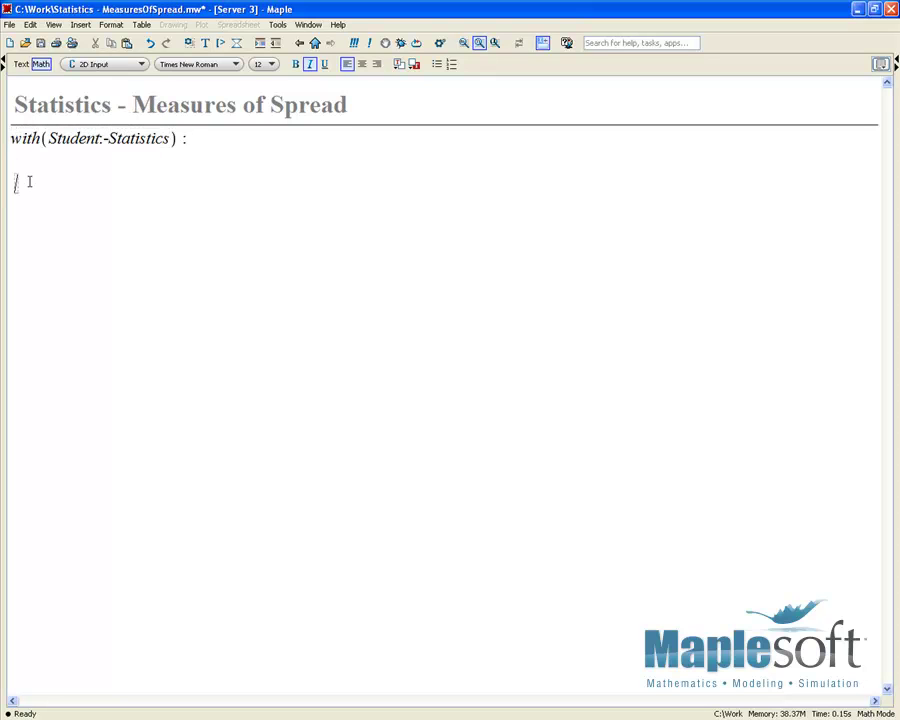
text(Marks := [74, 64, 82, 53, 75, 80, 14, 75, 62, 72])
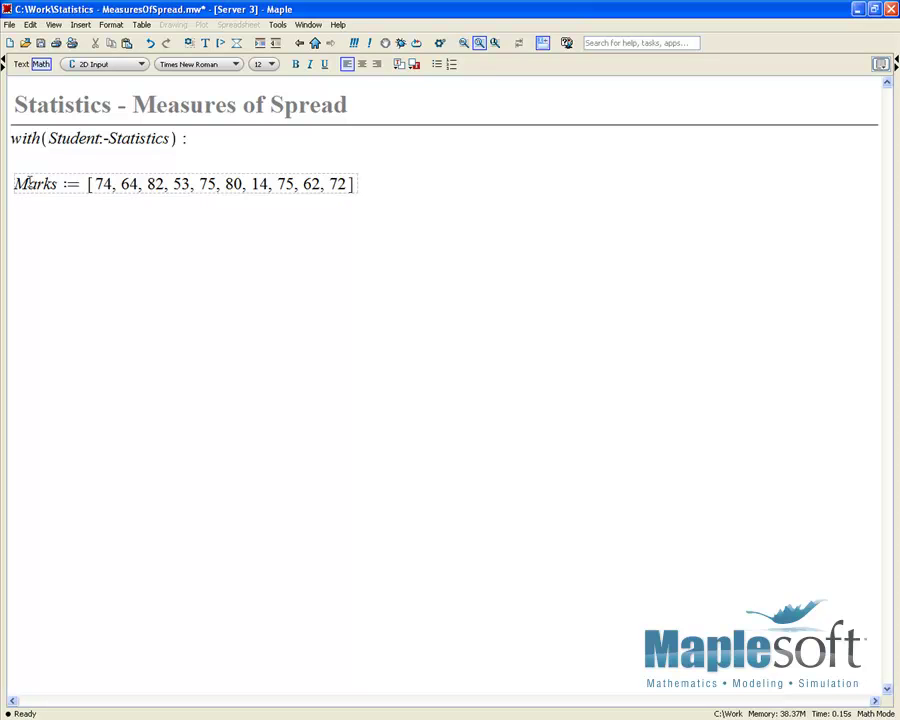
key(Return)
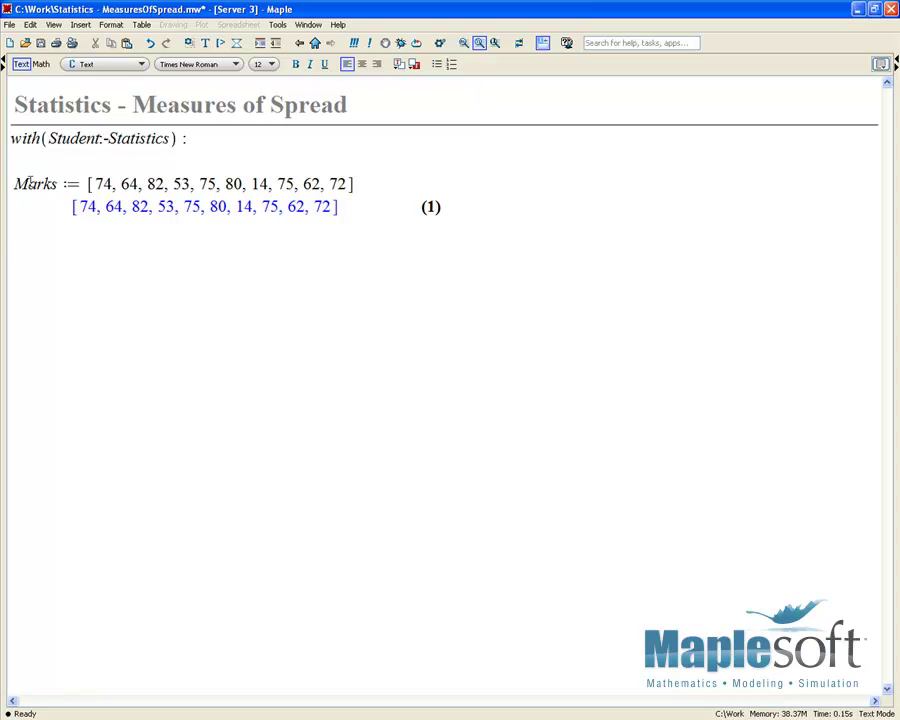
- Sort the Marks output (1) into ascending order from its context menu
right_click(210, 206)
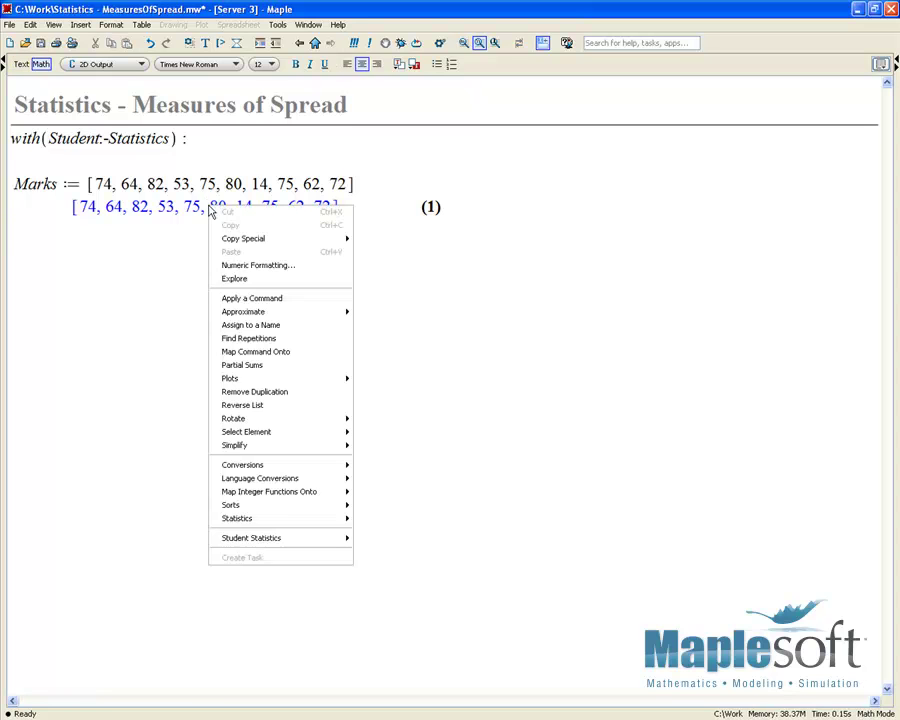
mouse_move(263, 508)
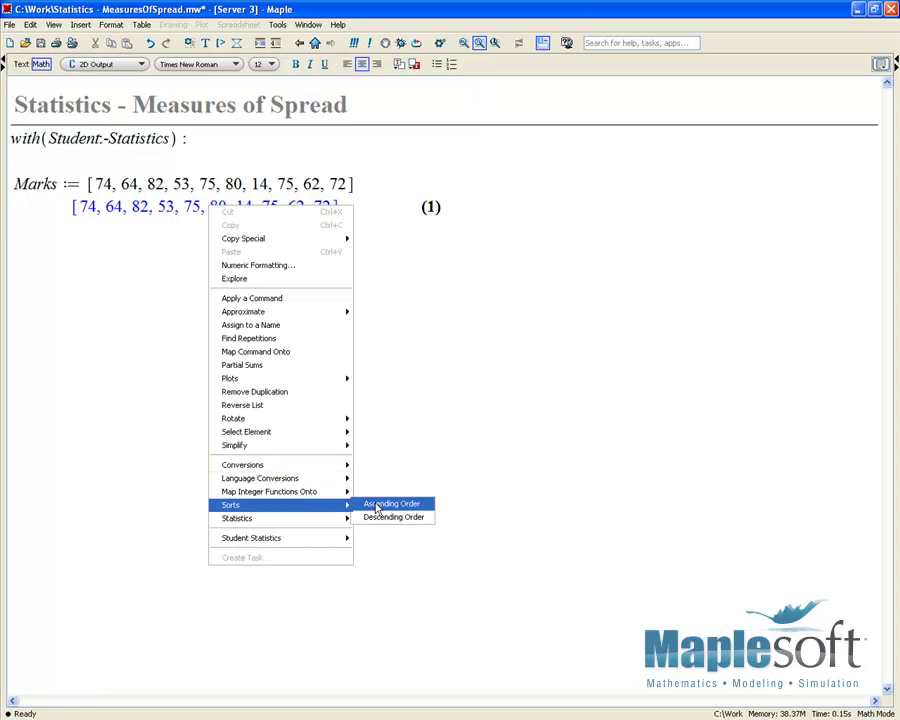
click(392, 504)
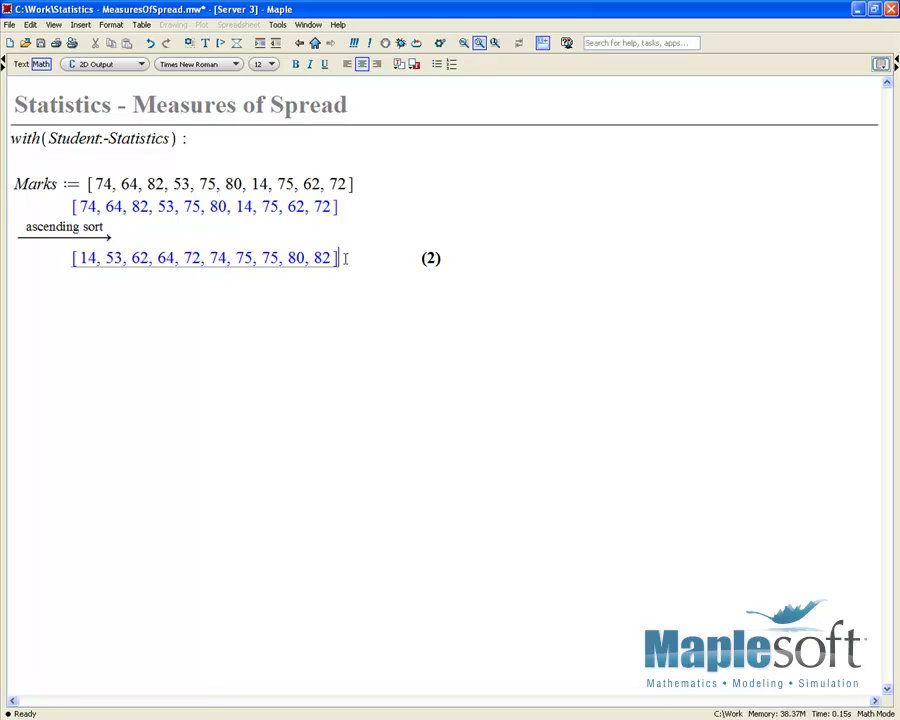
- Pick out the largest mark 82 and smallest mark 14, and start a new text line
double_click(314, 258)
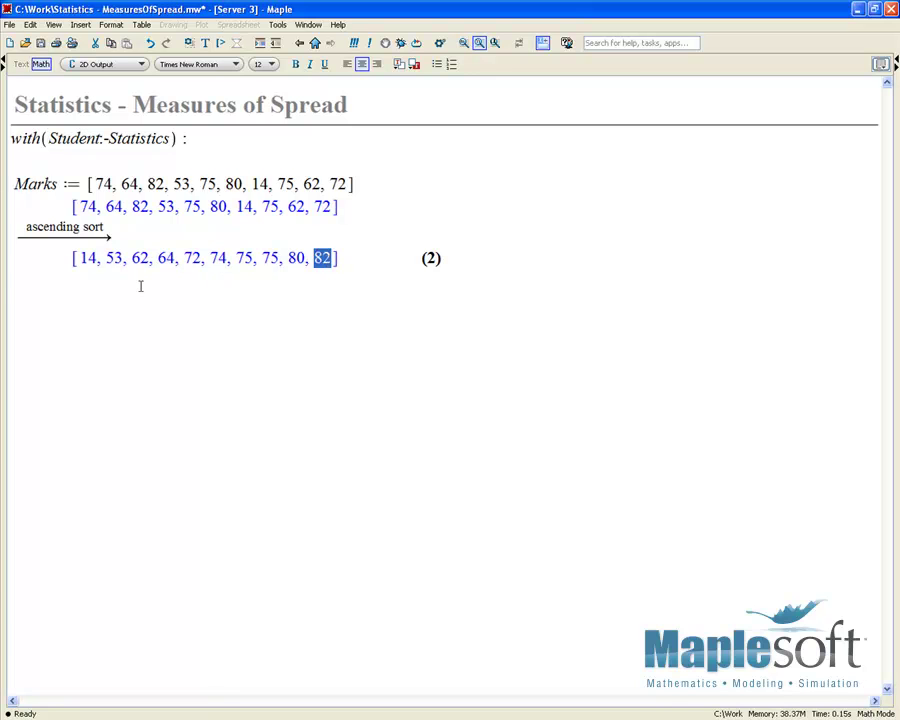
click(80, 278)
double_click(98, 258)
click(58, 282)
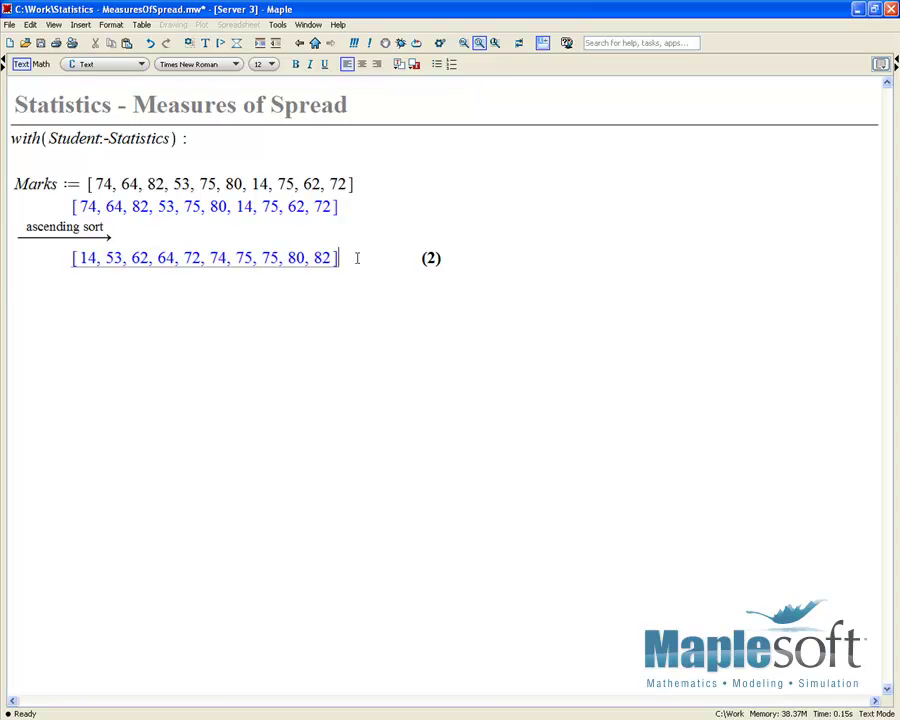
key(F5)
key(F5)
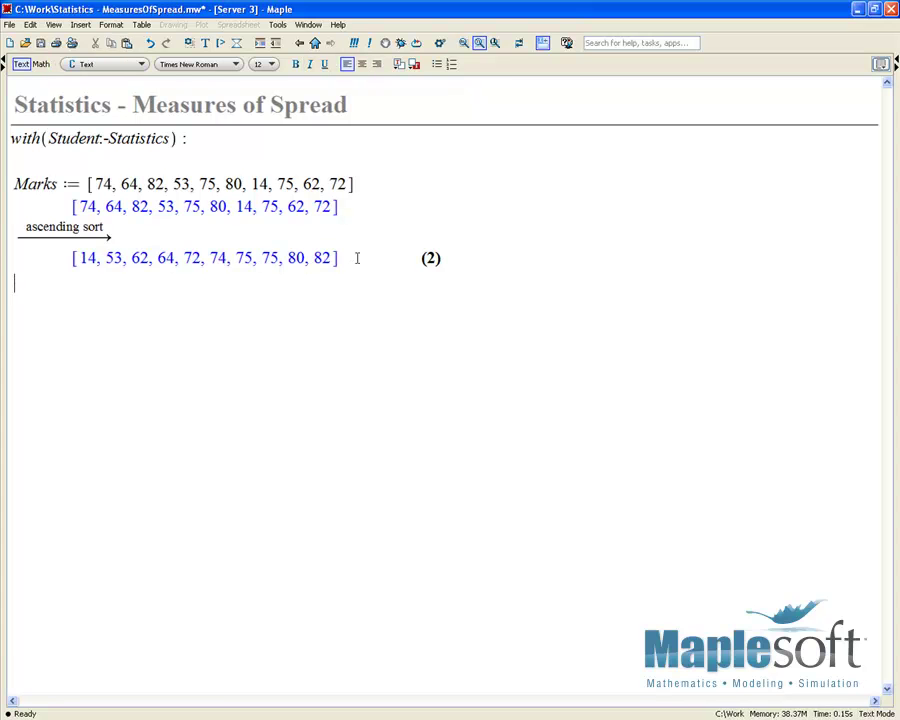
- Write 'Range =' followed by 82 − 14 evaluated inline to 68
text(Range =)
key(F5)
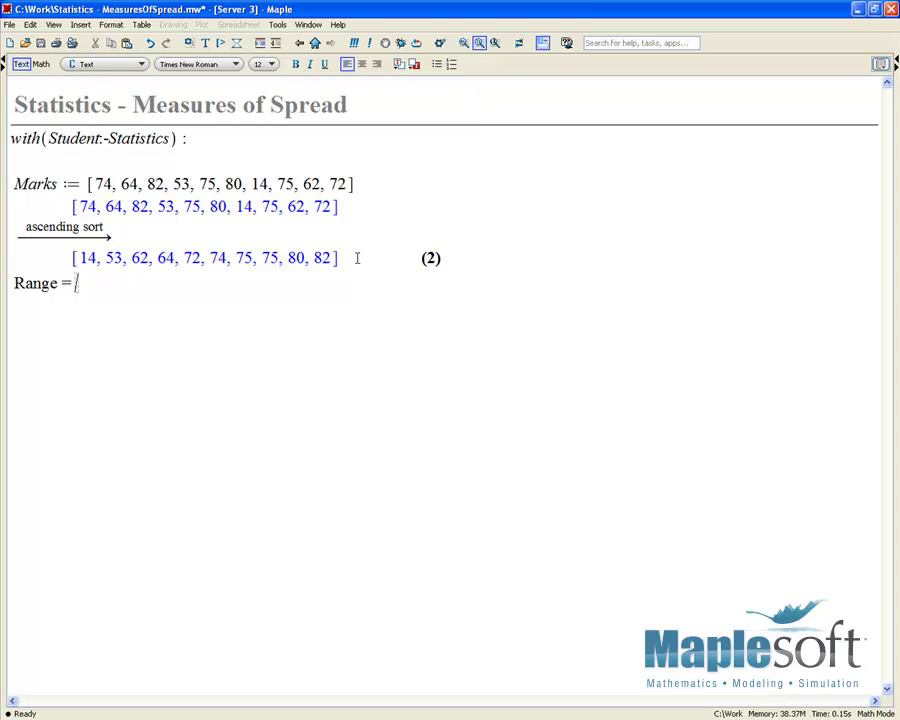
text(82-14)
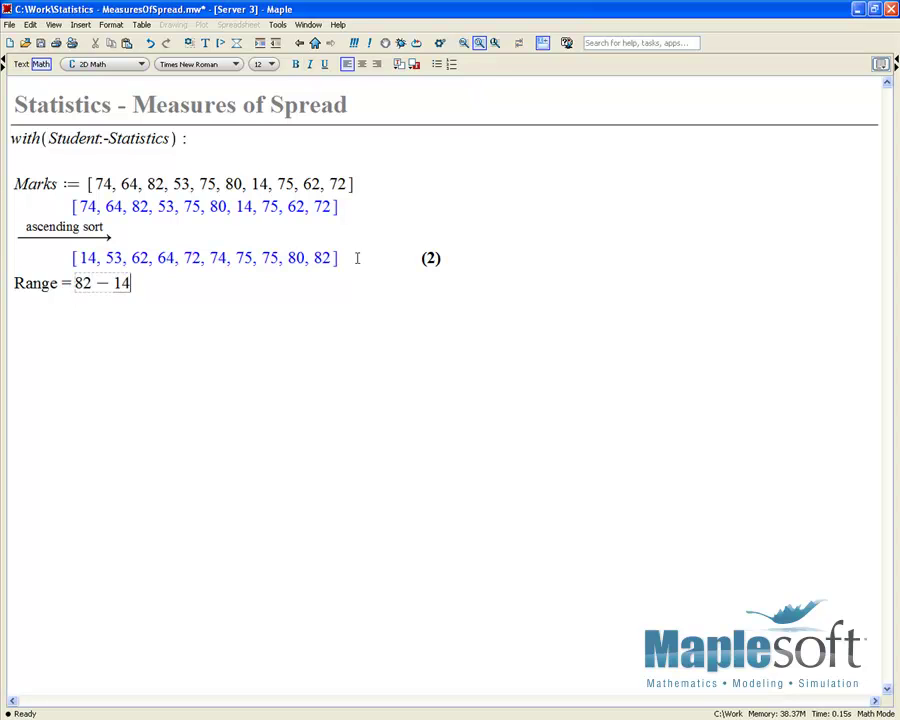
key(ctrl+equal)
key(Return)
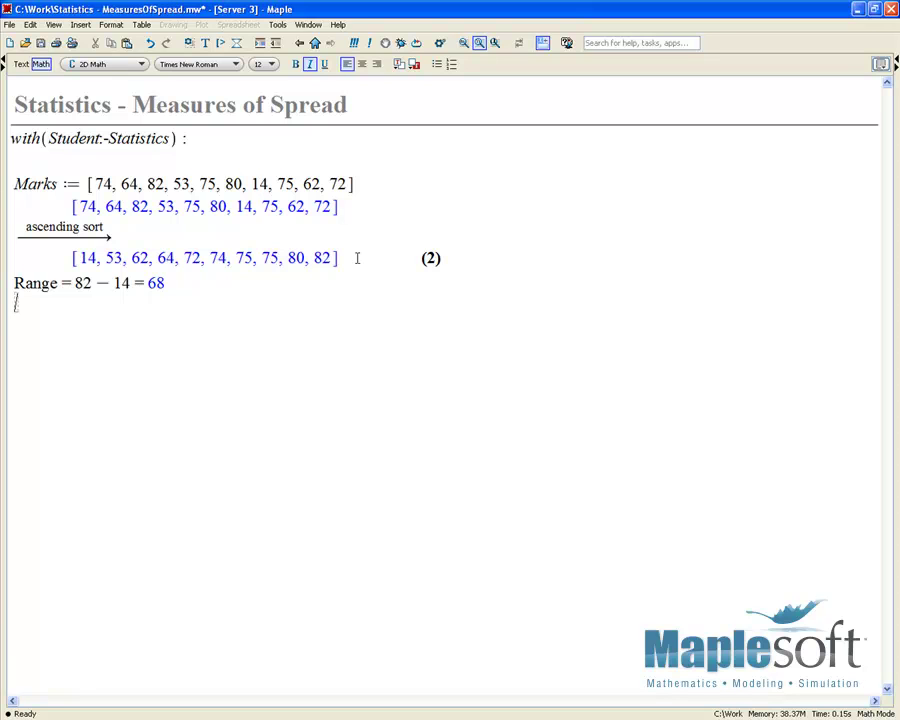
- Copy sorted list (2) below the Range line, evaluate it as (3), and highlight the lower half 14–72
drag(74, 258, 336, 258)
key(ctrl+c)
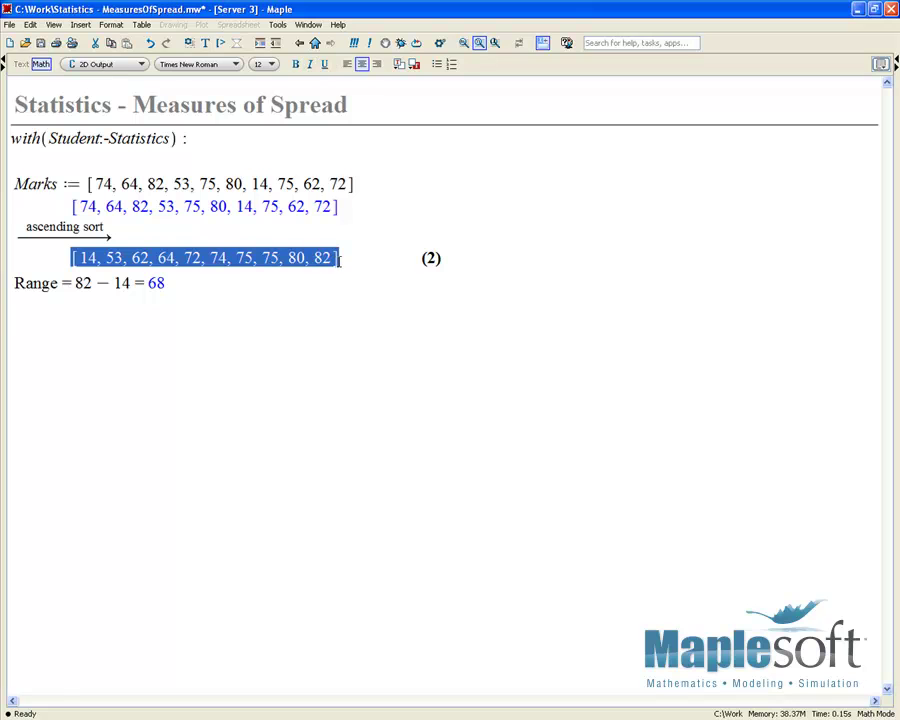
click(141, 305)
key(ctrl+v)
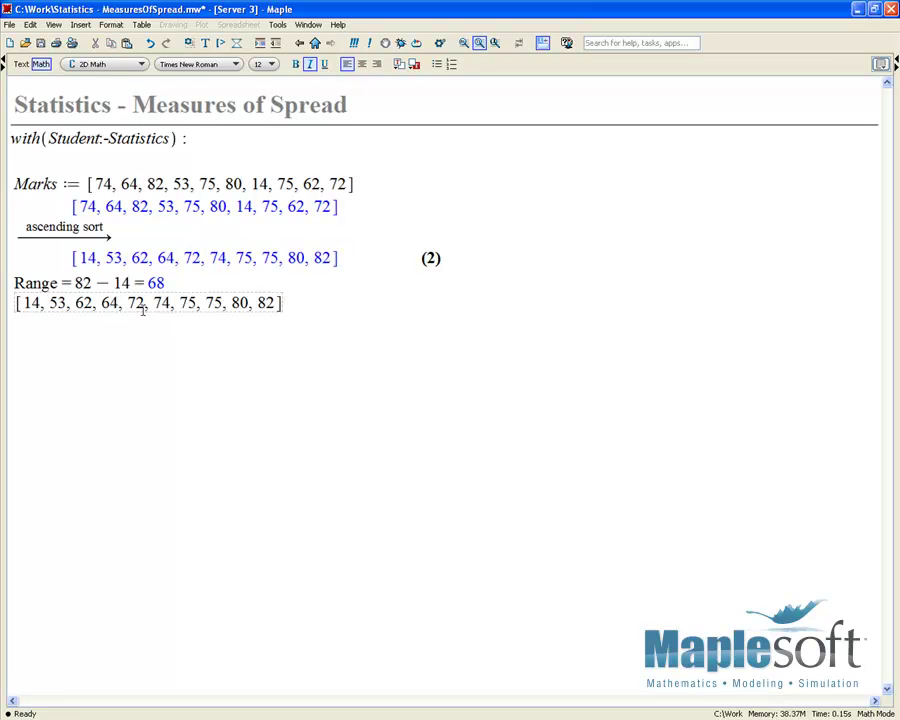
key(Return)
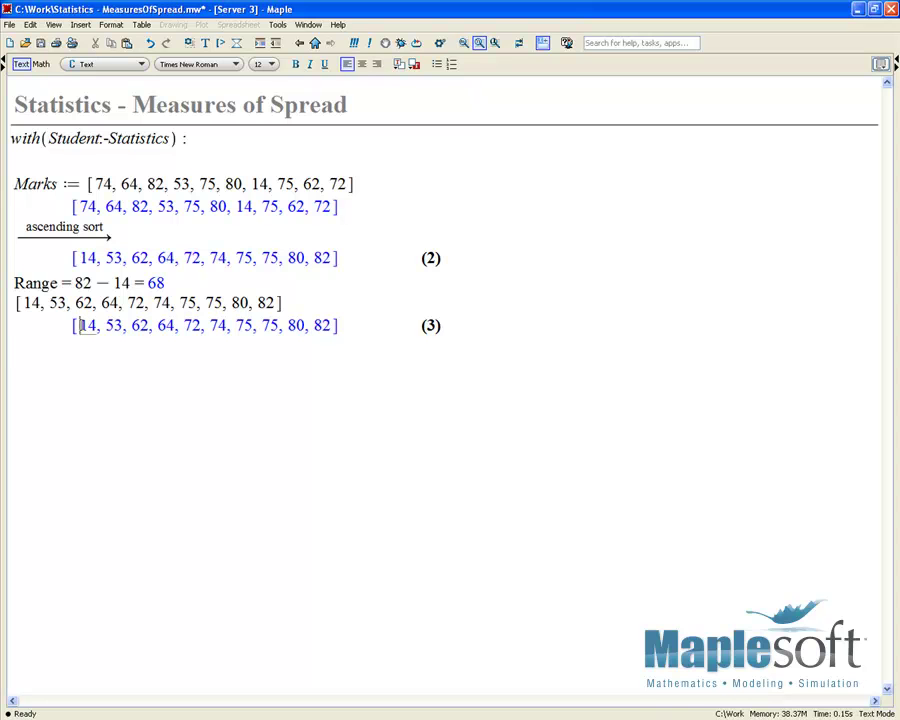
drag(80, 325, 203, 322)
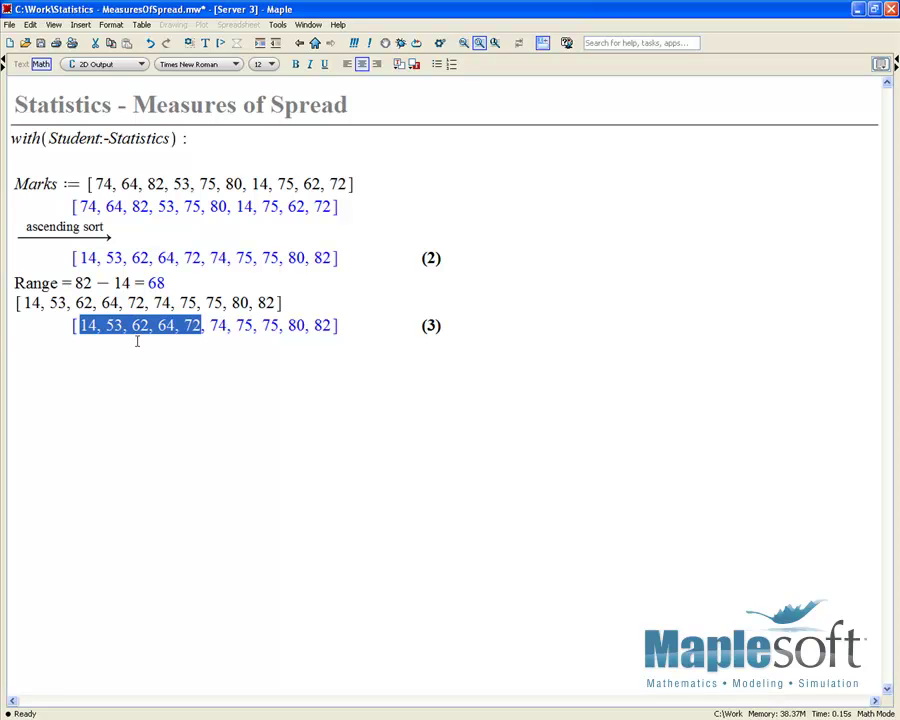
click(127, 345)
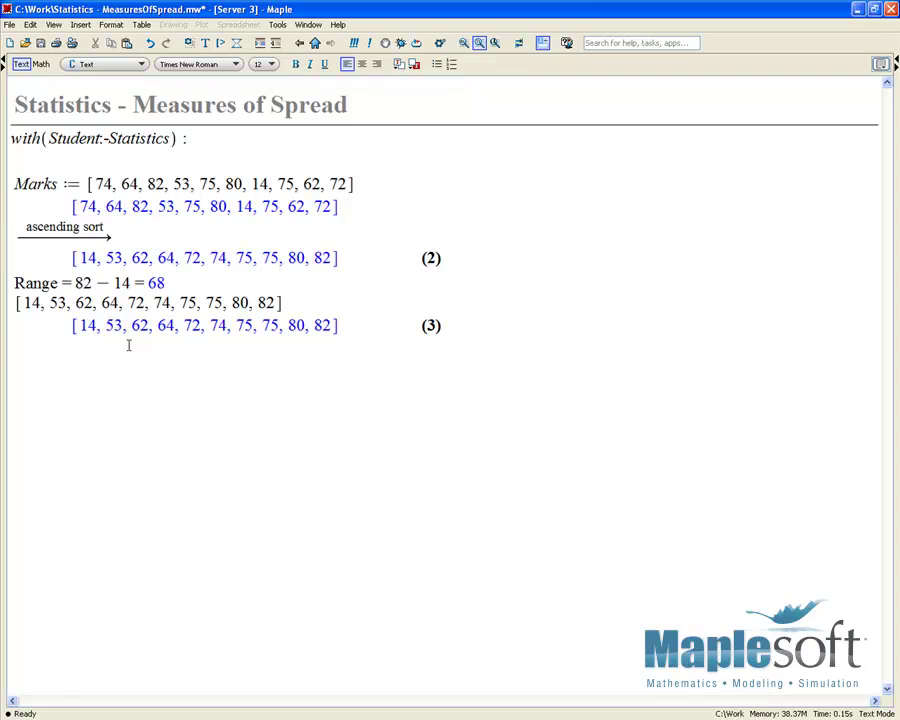
- Type '1st quartile = 62', highlight the upper half 74–82, then type '3rd quartile = 75'
text(1st qua)
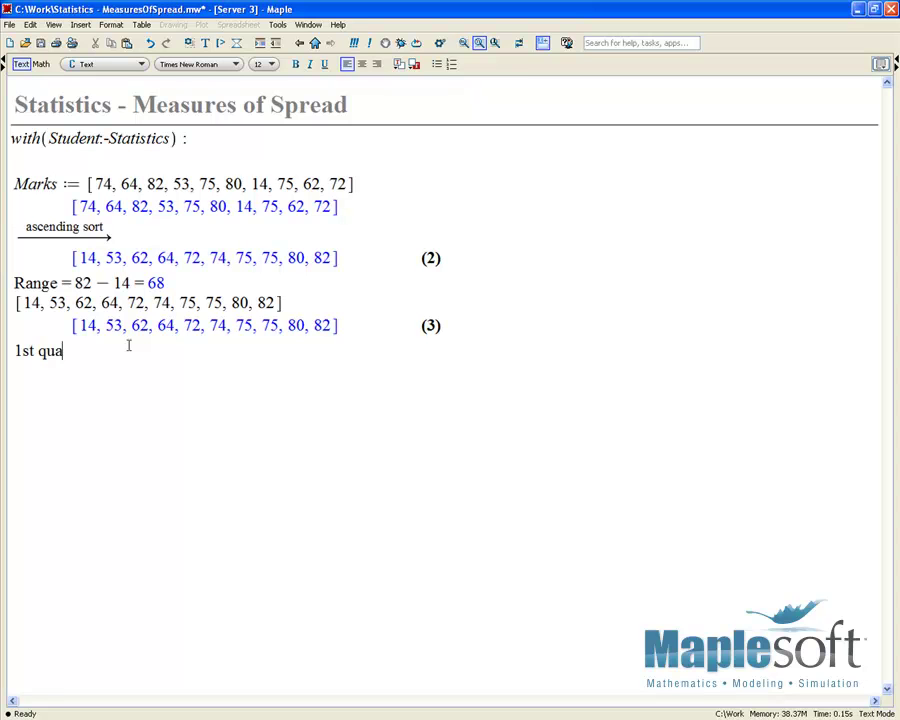
text(rtile = 62)
key(Return)
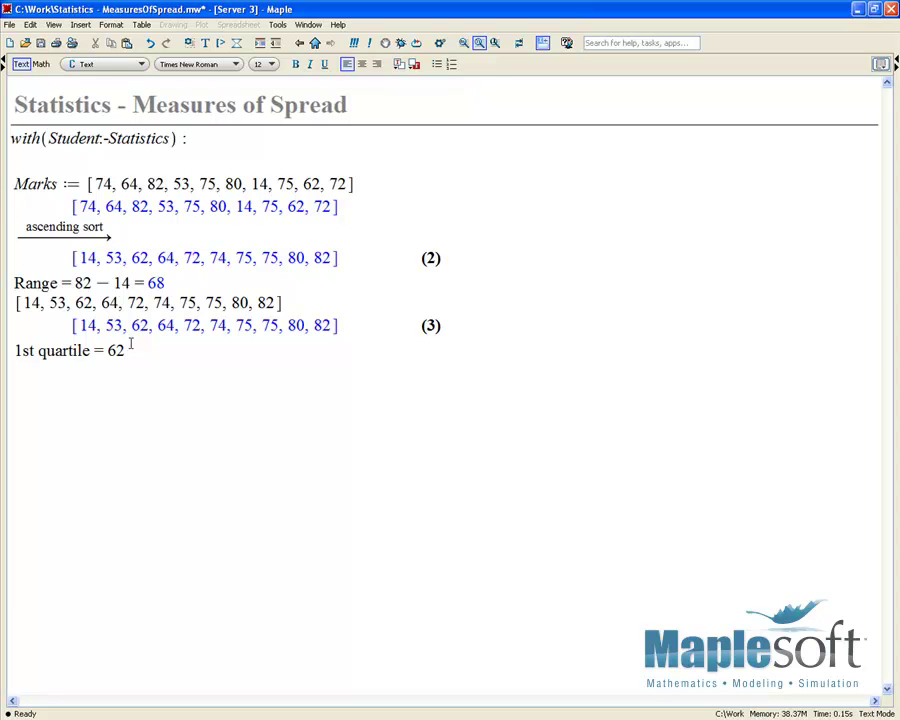
drag(207, 325, 332, 325)
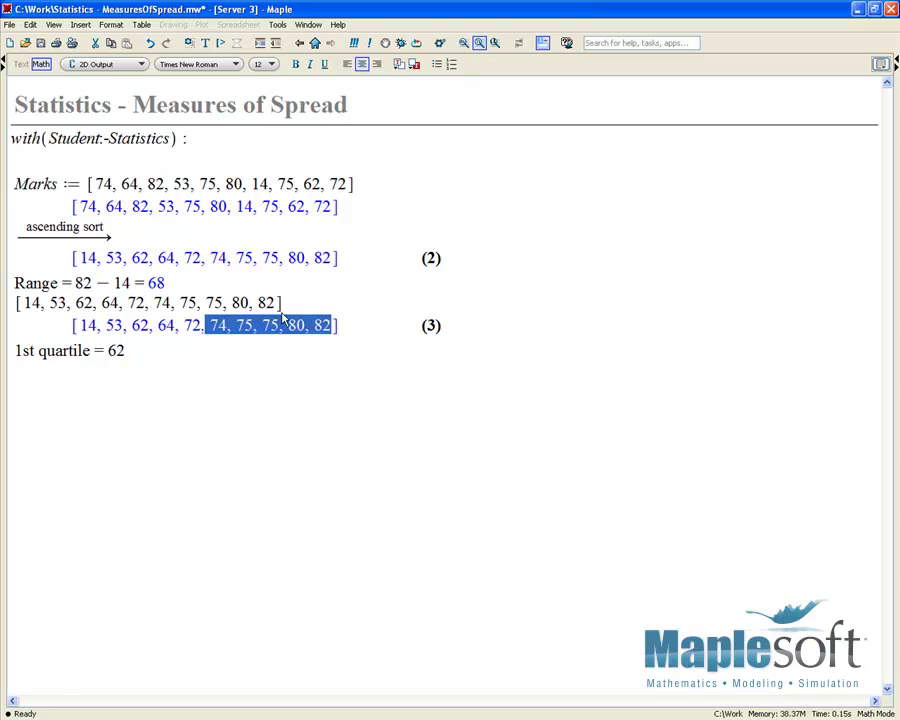
click(131, 364)
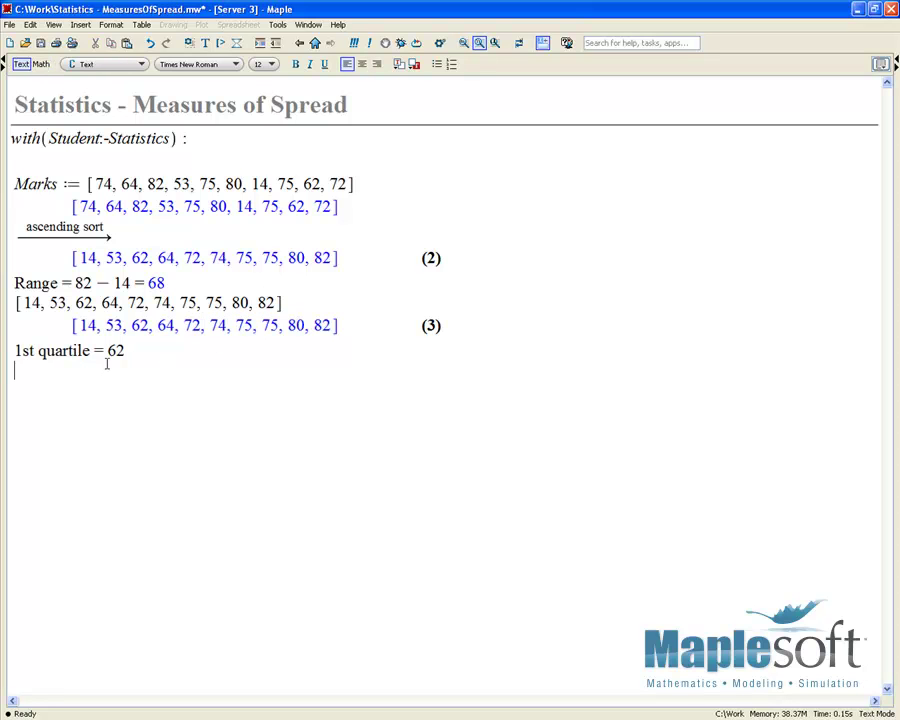
text(3rd q)
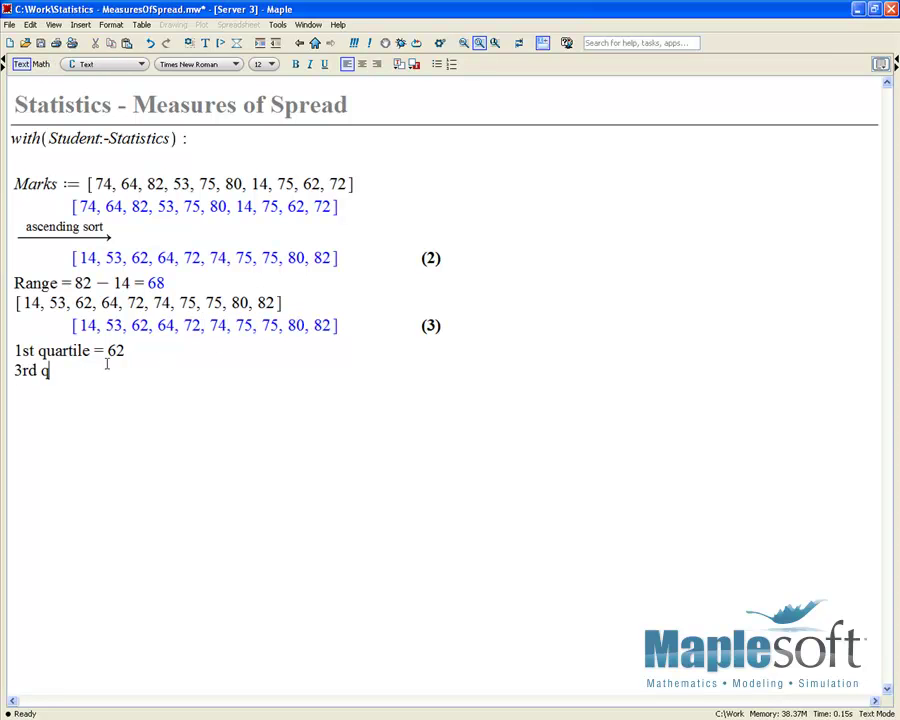
text(uartile = 75)
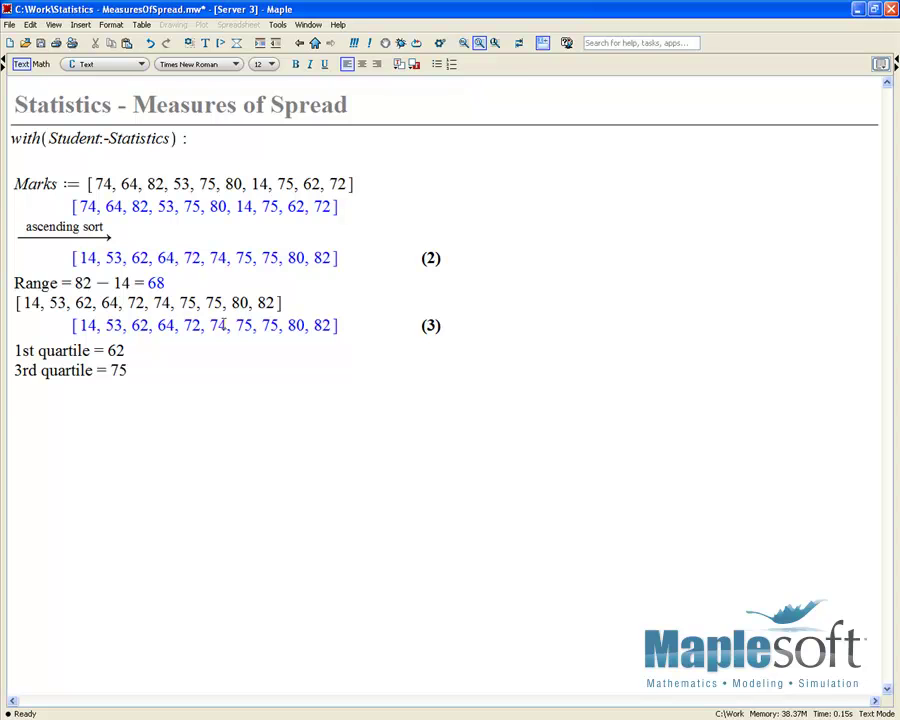
- Write 'Interquartile range =' with 75 − 62 evaluated inline to 13, then select the Marks list
key(Return)
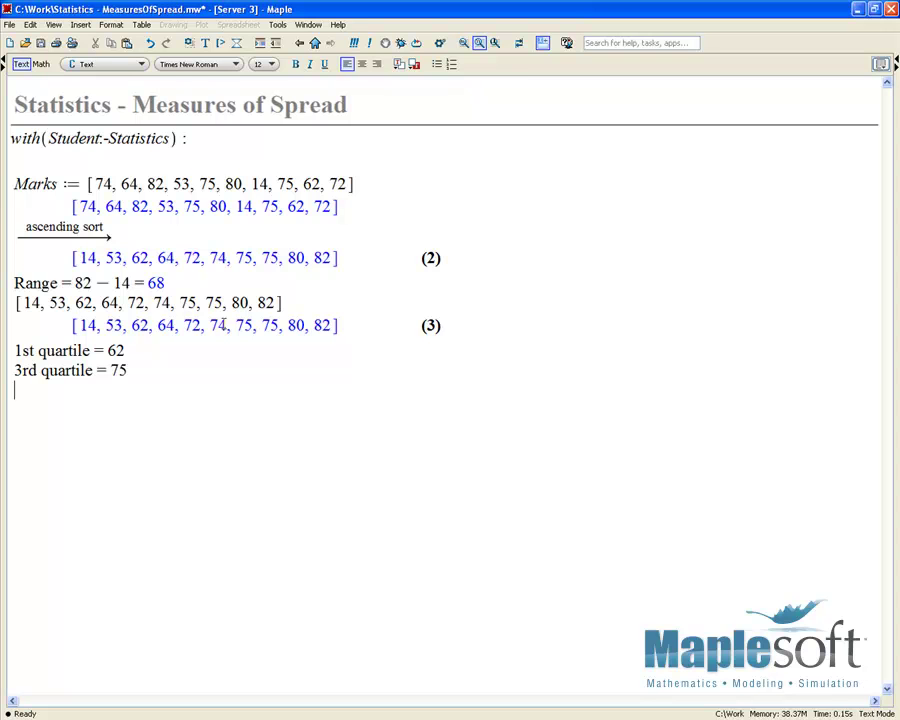
text(Interquartile ran)
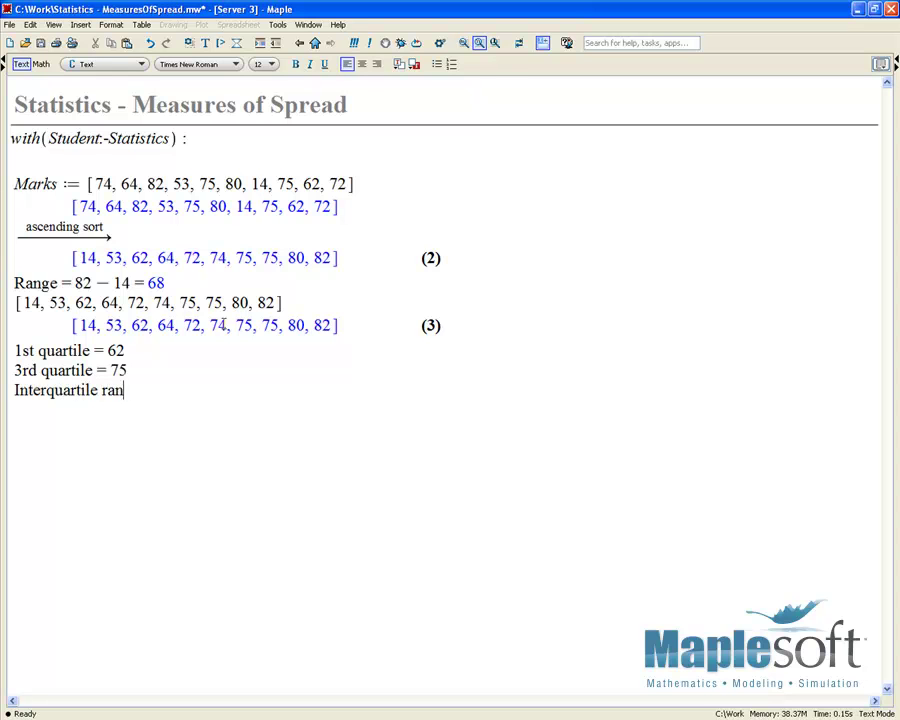
text(ge =)
key(F5)
text(75-6)
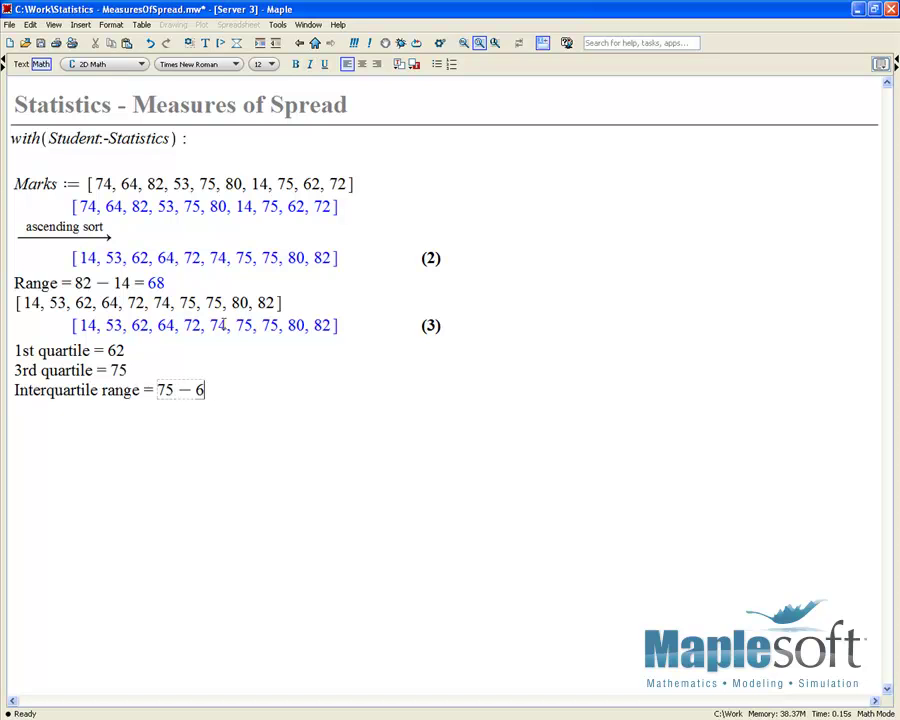
text(2)
key(ctrl+equal)
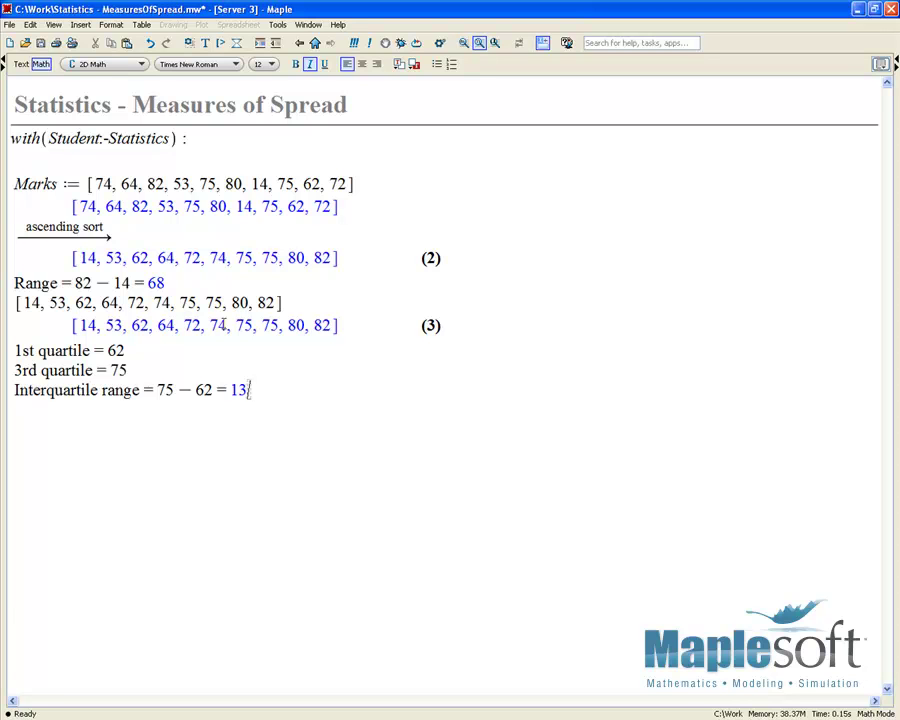
key(Return)
drag(94, 184, 357, 185)
- Paste the Marks list beside its definition as output (4) and compute its 1st quartile, 62
click(452, 185)
key(ctrl+v)
key(Return)
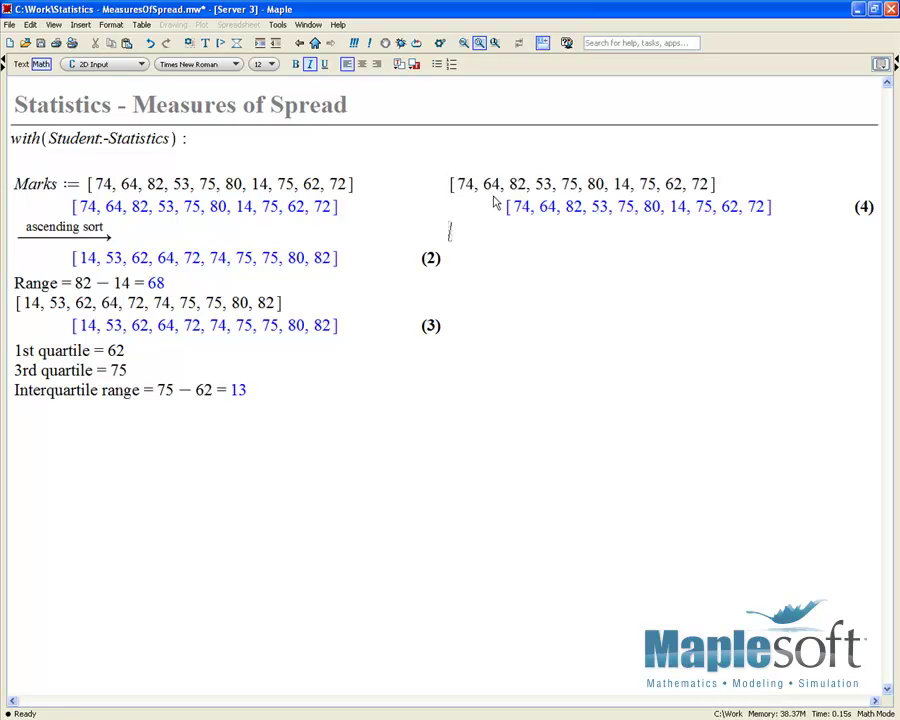
right_click(561, 210)
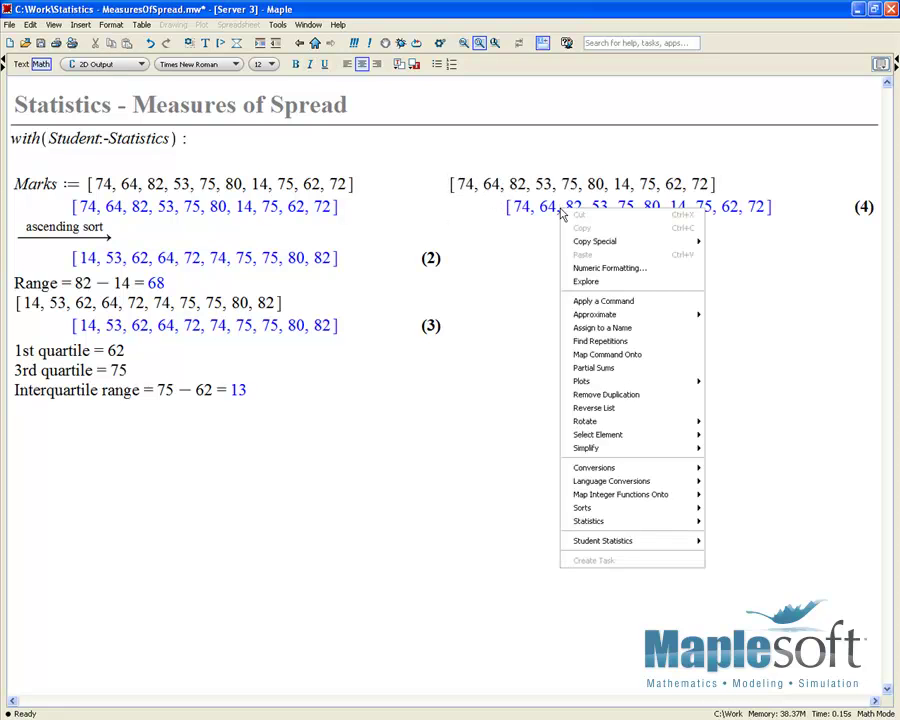
mouse_move(634, 545)
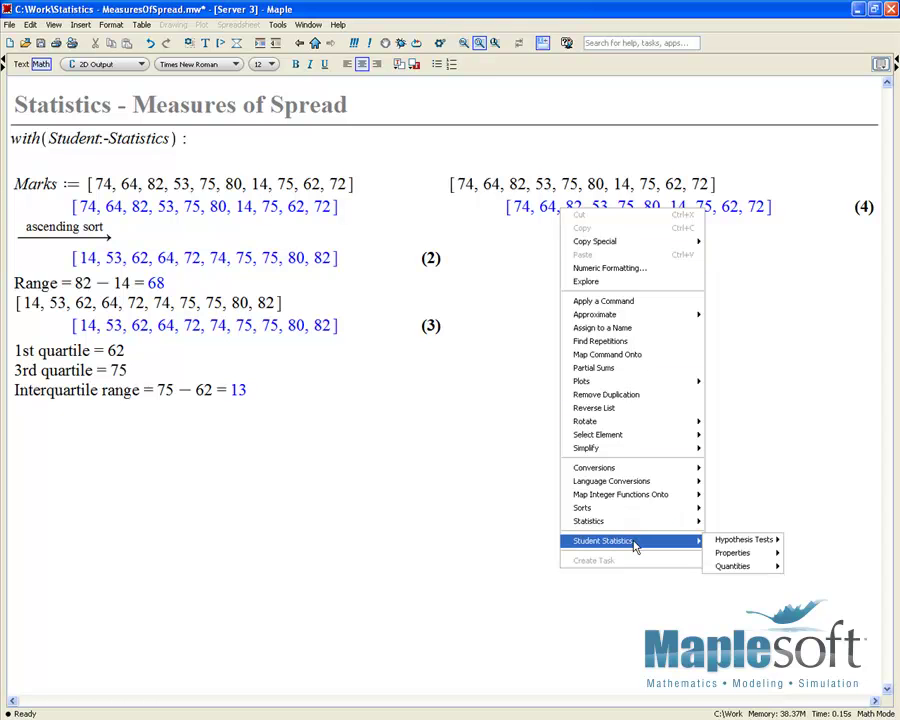
mouse_move(734, 572)
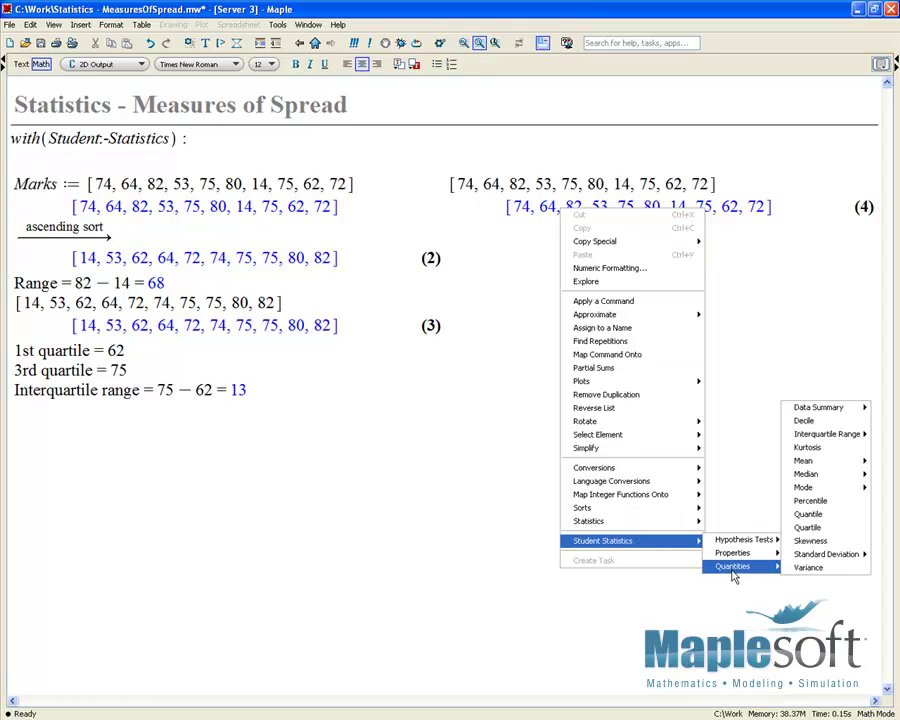
click(826, 530)
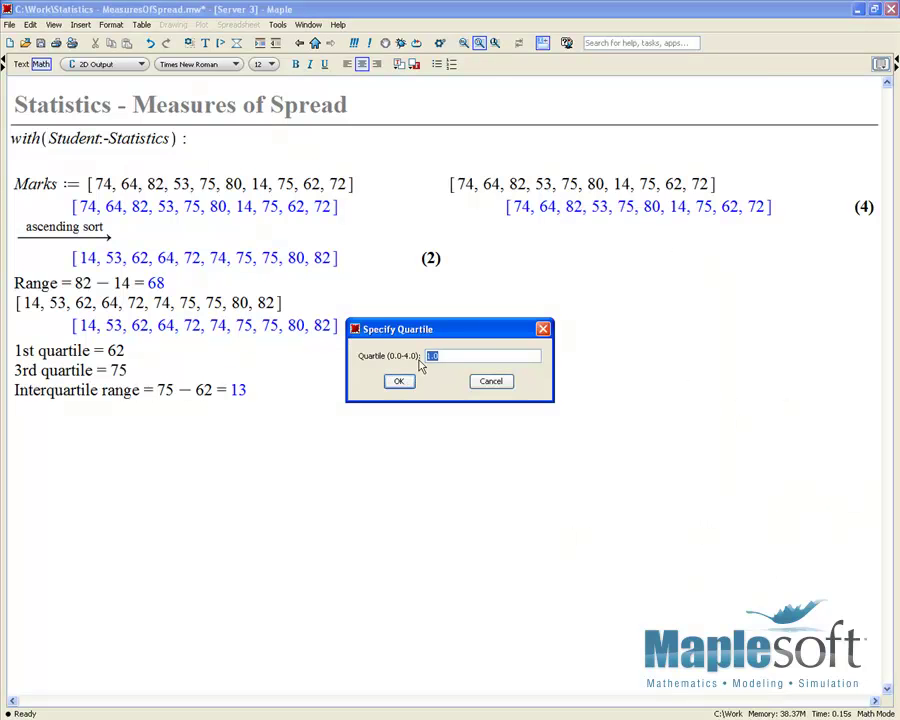
drag(463, 352, 402, 364)
text(1)
click(406, 381)
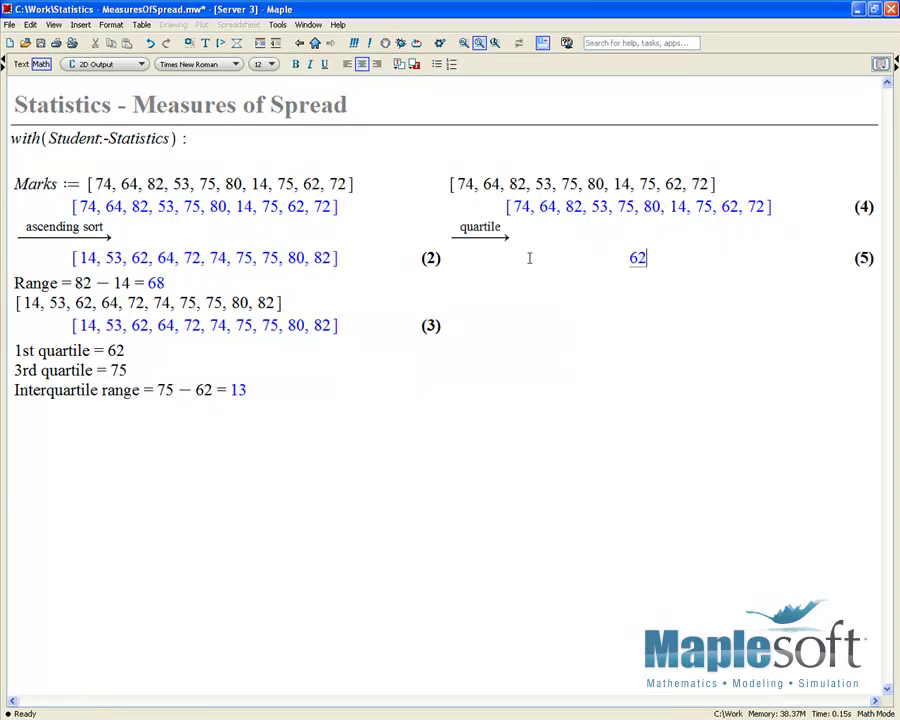
click(622, 268)
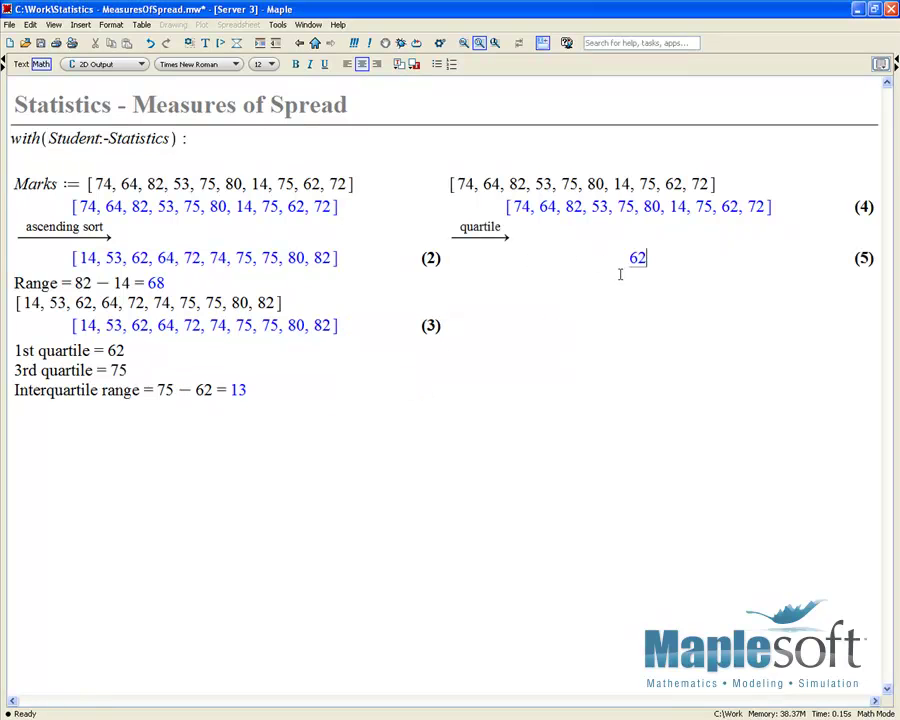
- Compute the 3rd quartile of list (4) via Student Statistics > Quantities > Quartile, giving 75
right_click(605, 206)
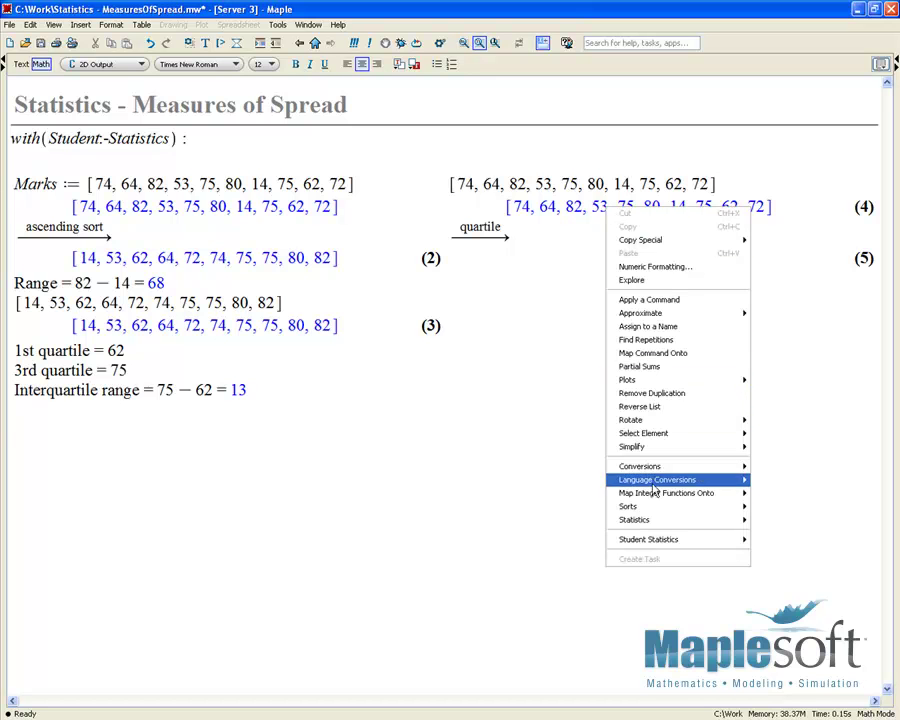
mouse_move(654, 540)
mouse_move(800, 564)
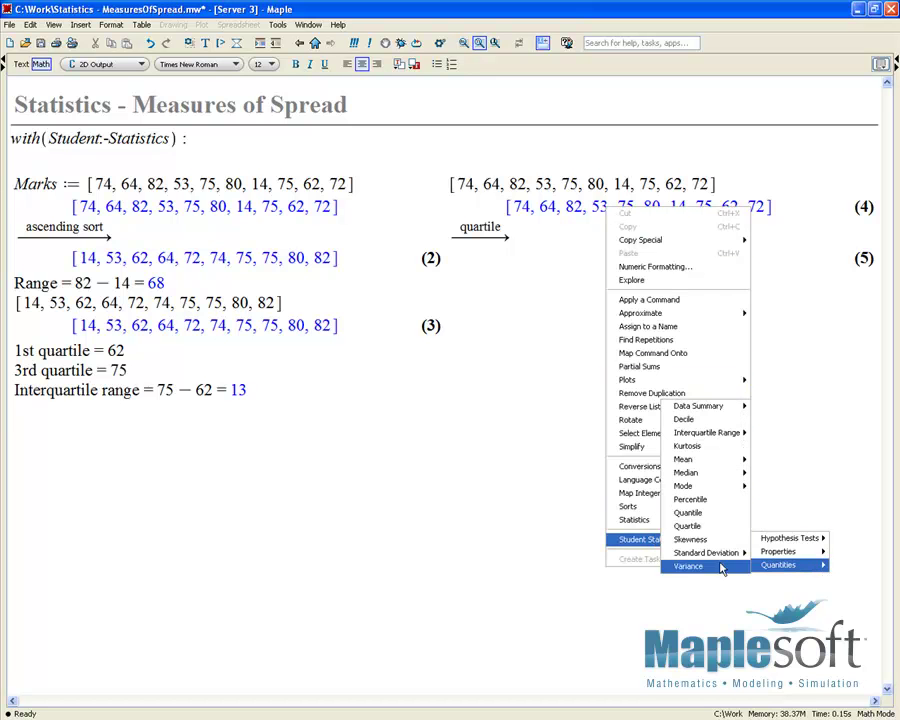
click(699, 525)
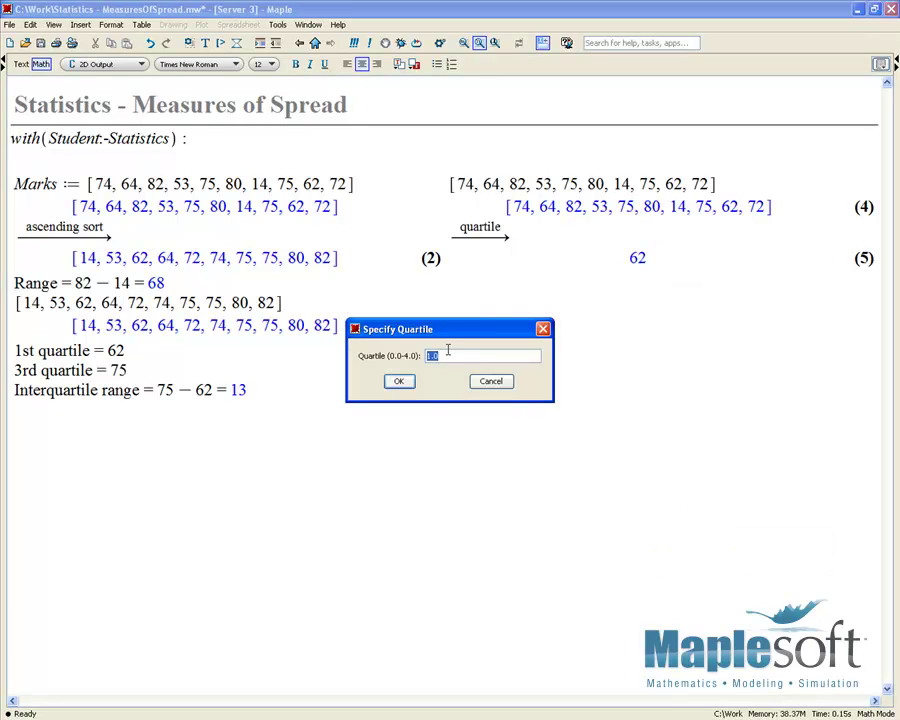
text(3)
click(406, 381)
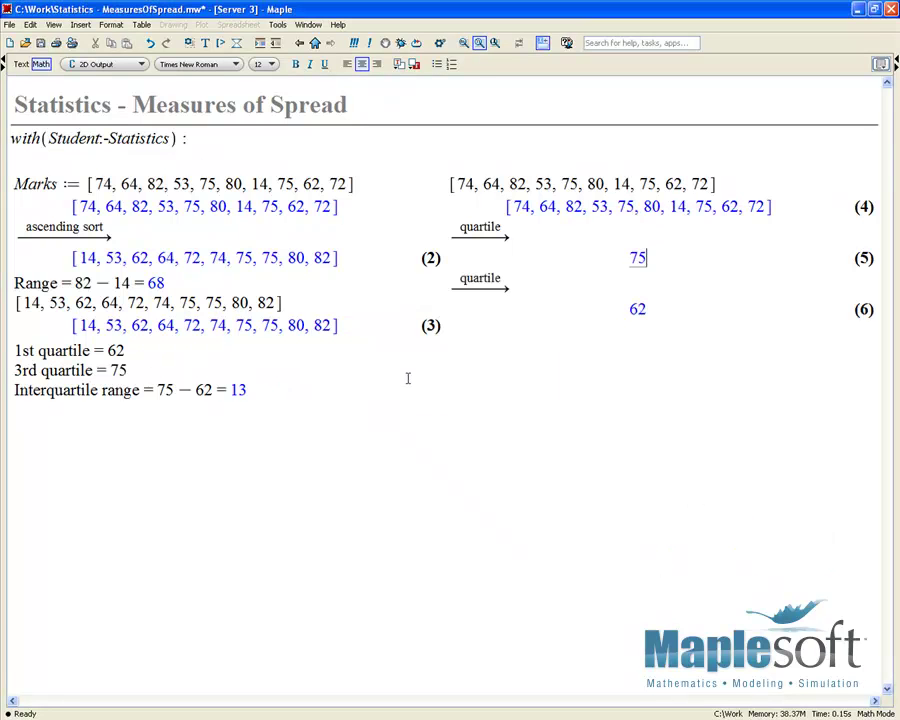
- Compute the Interquartile Range value of list (4) from its context menu, giving 13
right_click(582, 207)
mouse_move(663, 538)
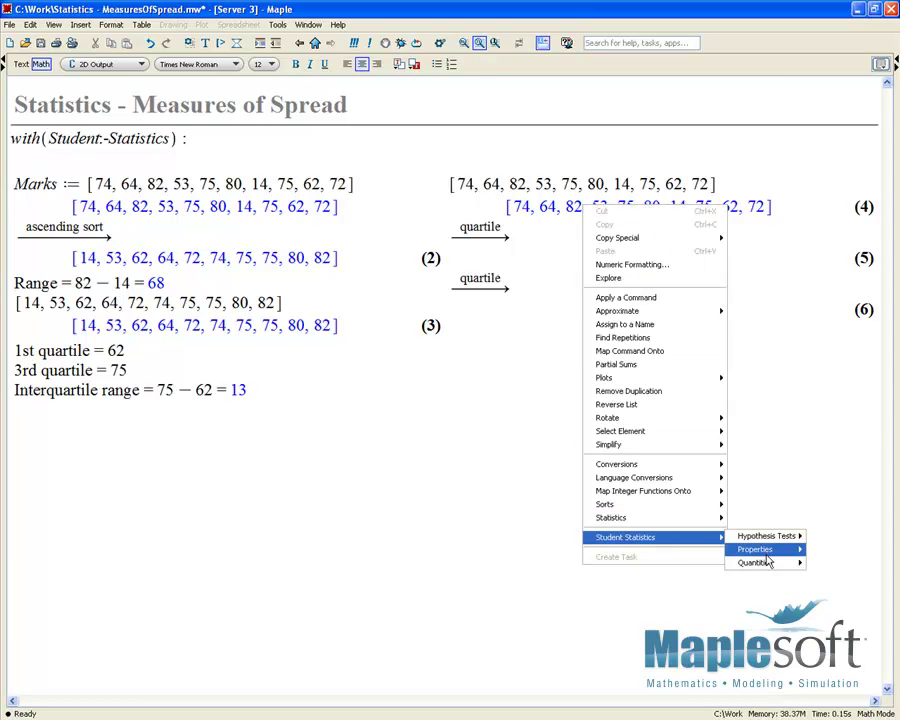
mouse_move(767, 562)
mouse_move(830, 430)
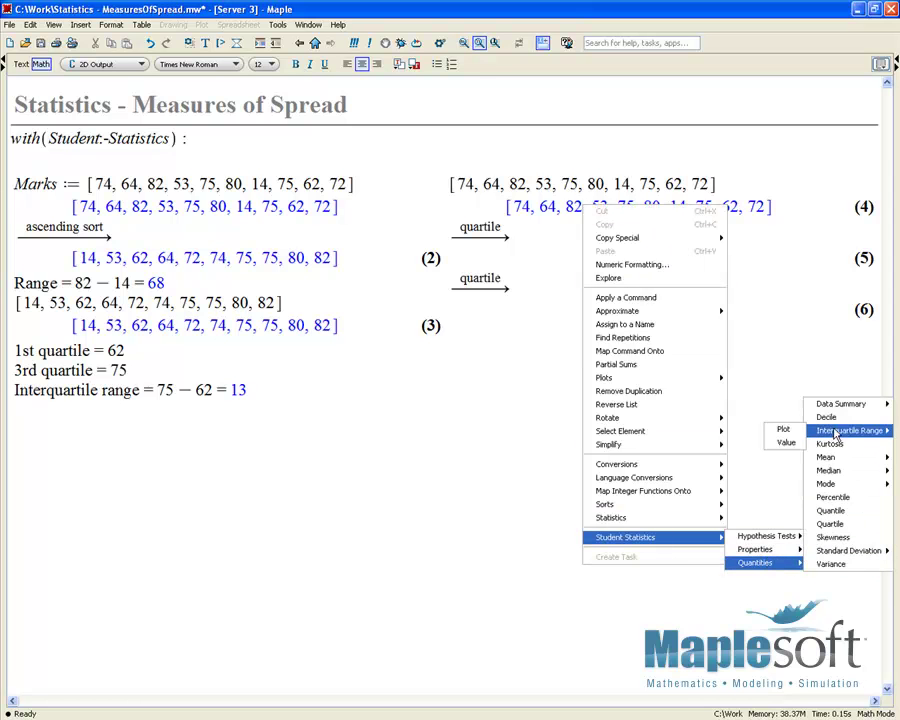
click(786, 443)
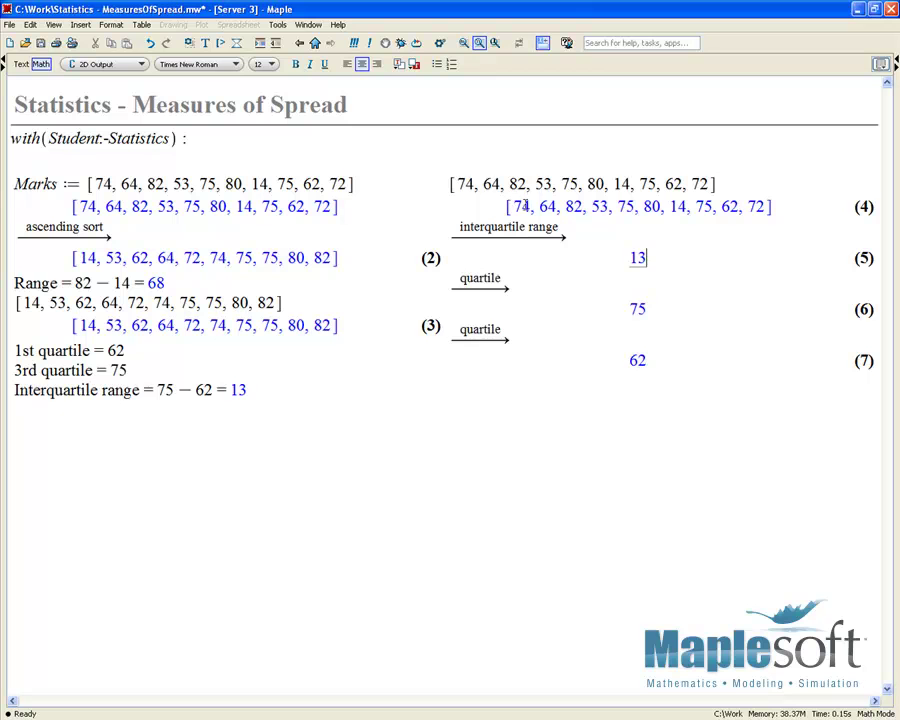
- Insert an Interquartile Range plot of list (4) and select its 3rd quartile line at 75
right_click(583, 207)
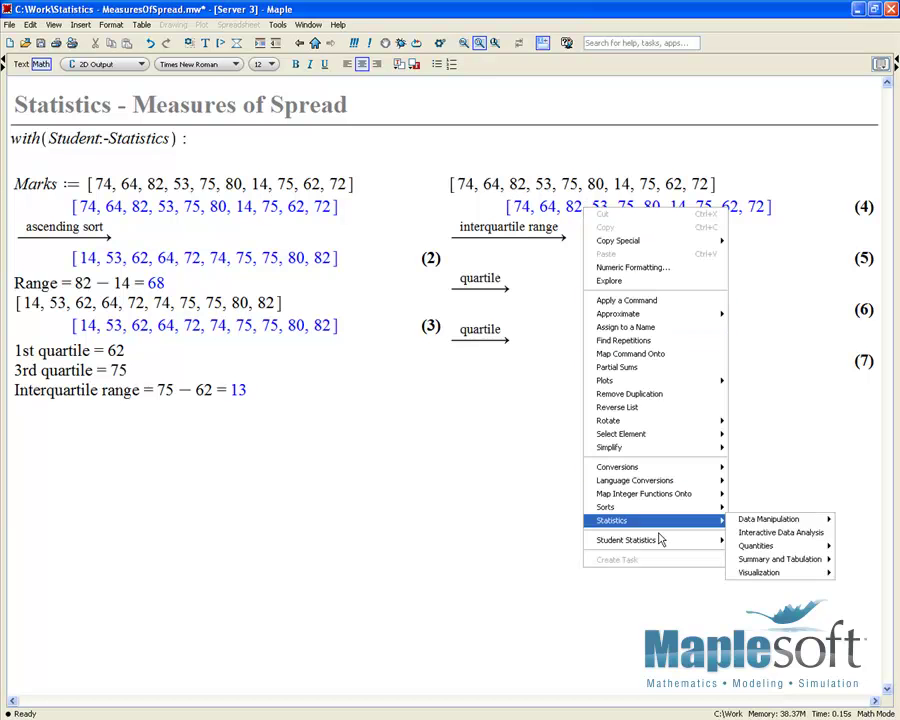
mouse_move(656, 545)
mouse_move(772, 565)
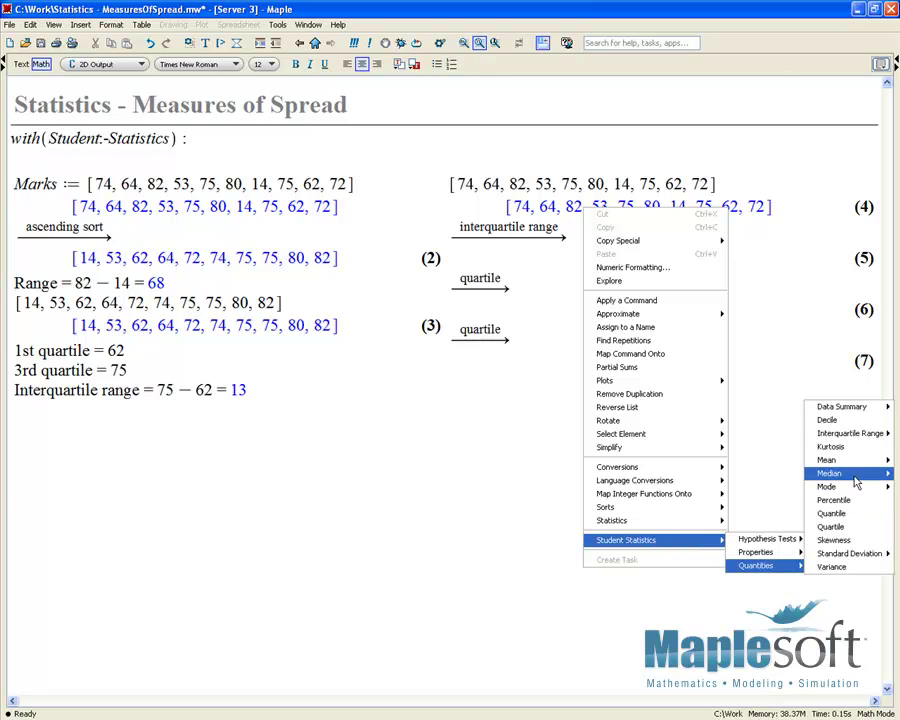
mouse_move(848, 436)
click(780, 427)
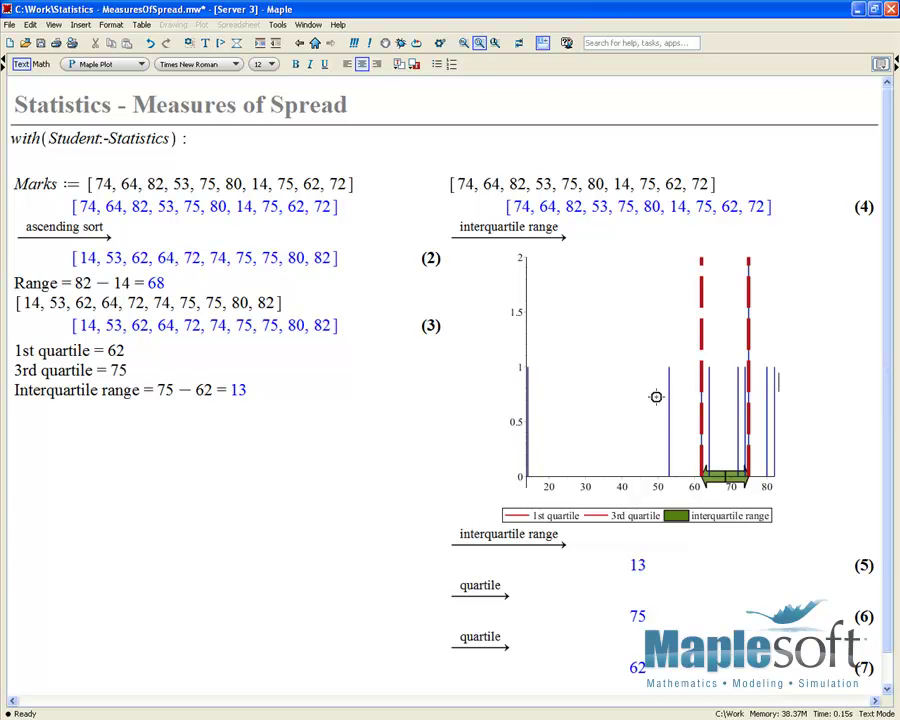
click(701, 347)
click(747, 335)
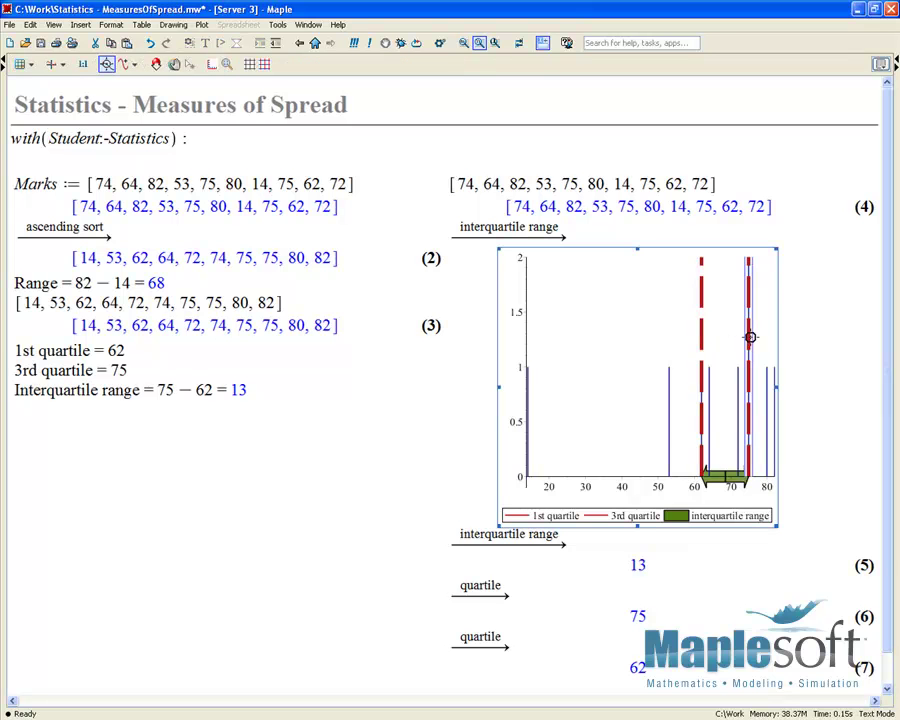